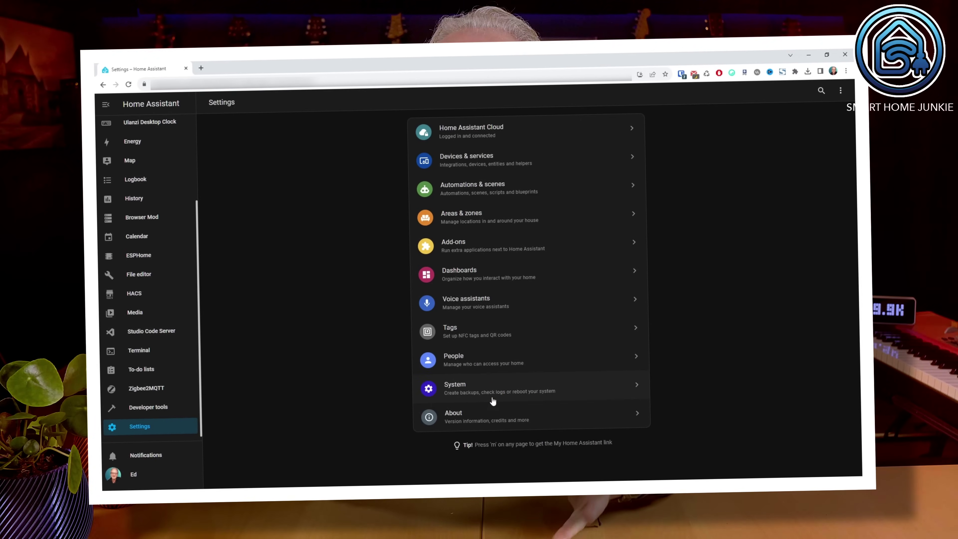
Step: From Settings > Updates, join the Home Assistant beta channel and confirm the dialog
click(493, 396)
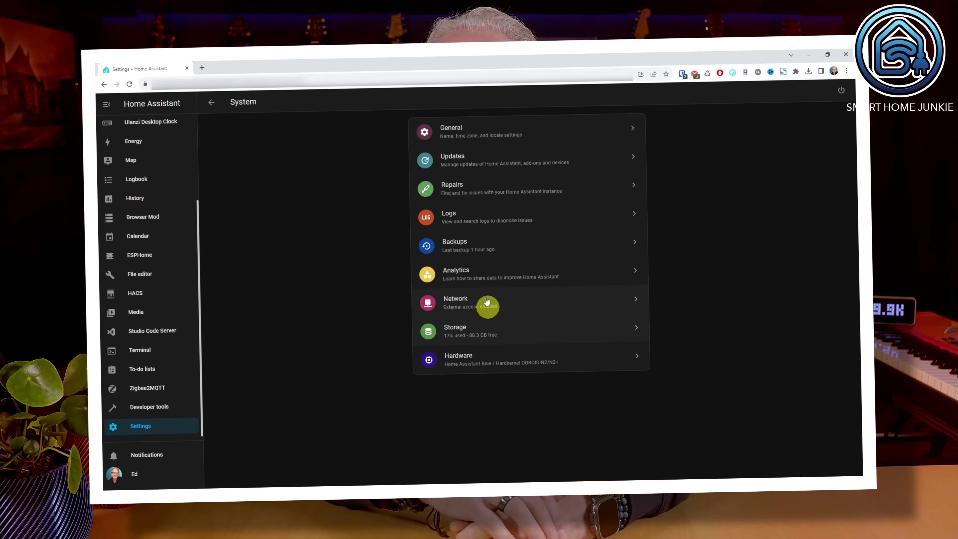
click(474, 166)
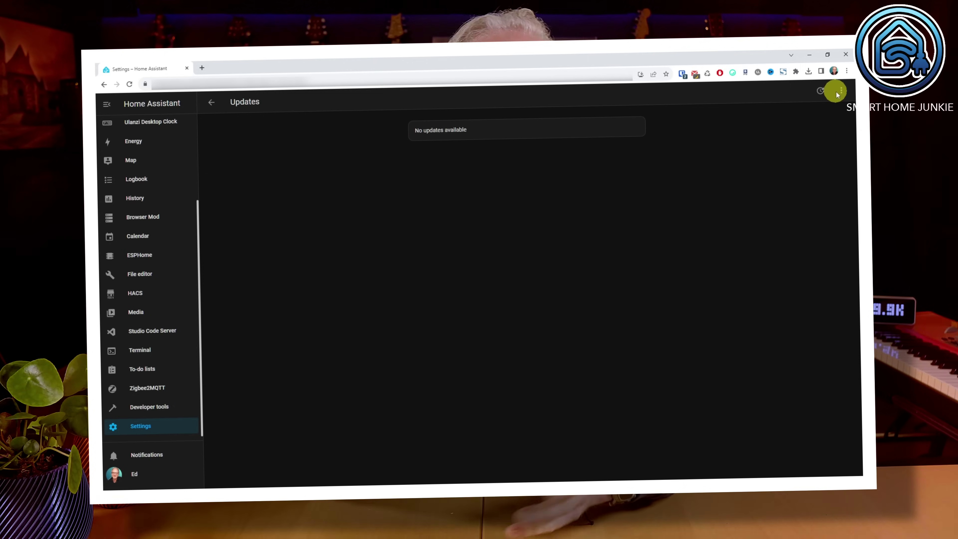
click(790, 133)
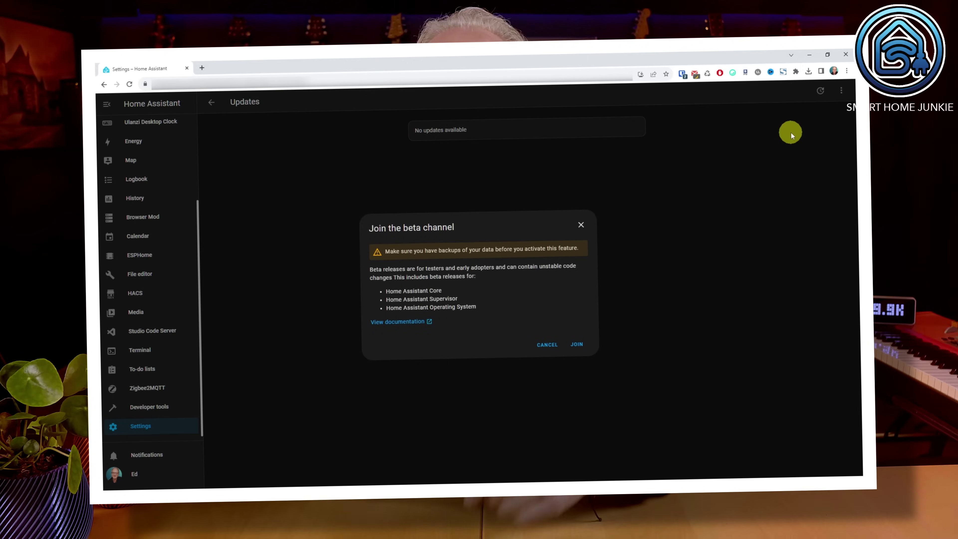
click(576, 344)
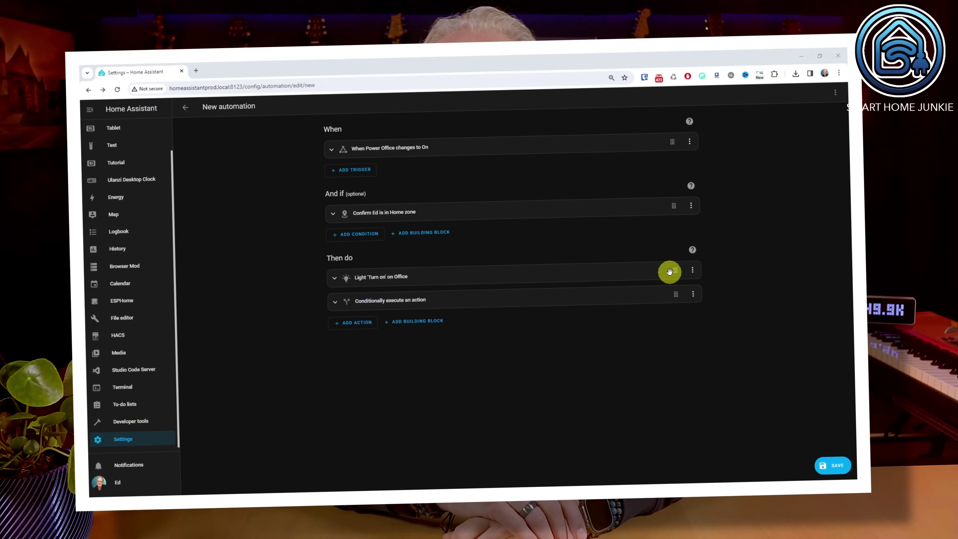
Step: Reorder the Office light action and move the home-zone condition into the conditional's If section
drag(682, 269, 681, 309)
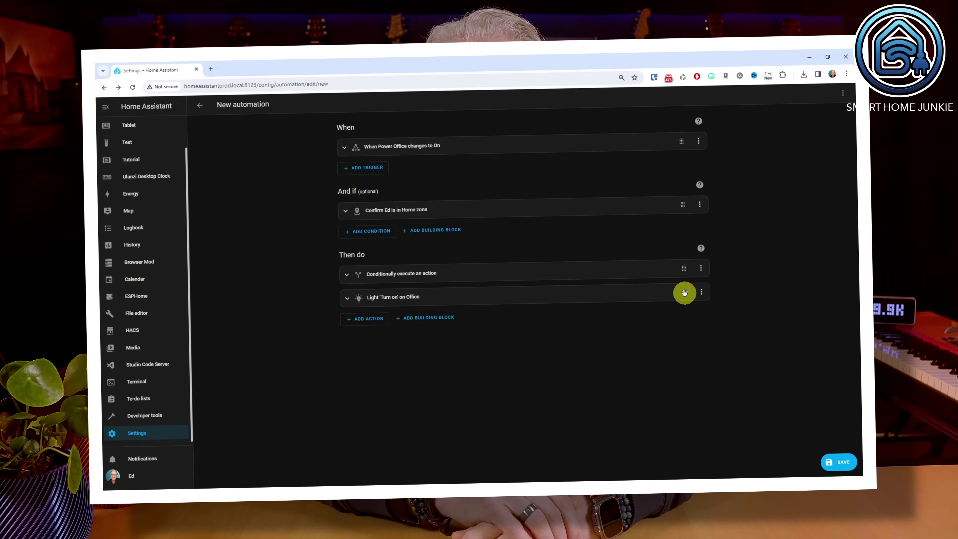
drag(687, 276, 685, 259)
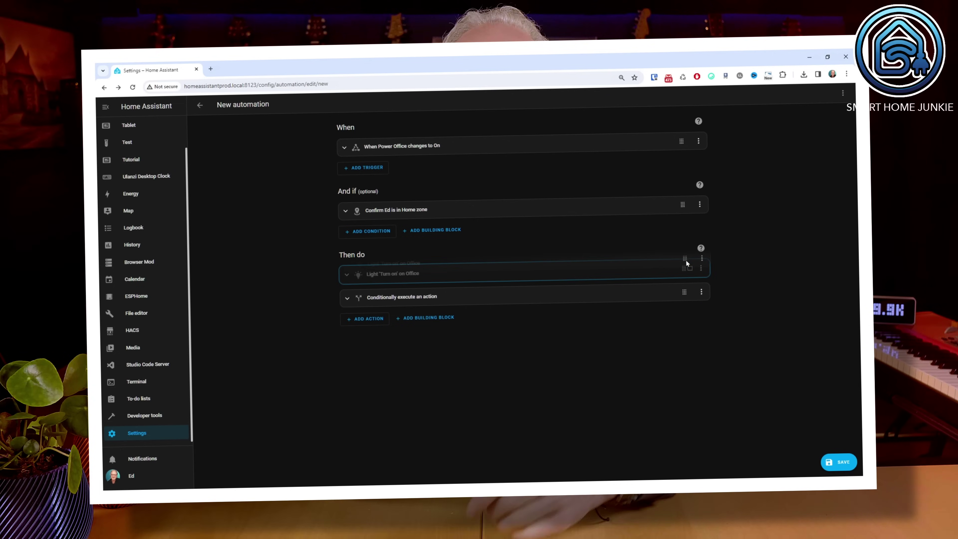
click(346, 299)
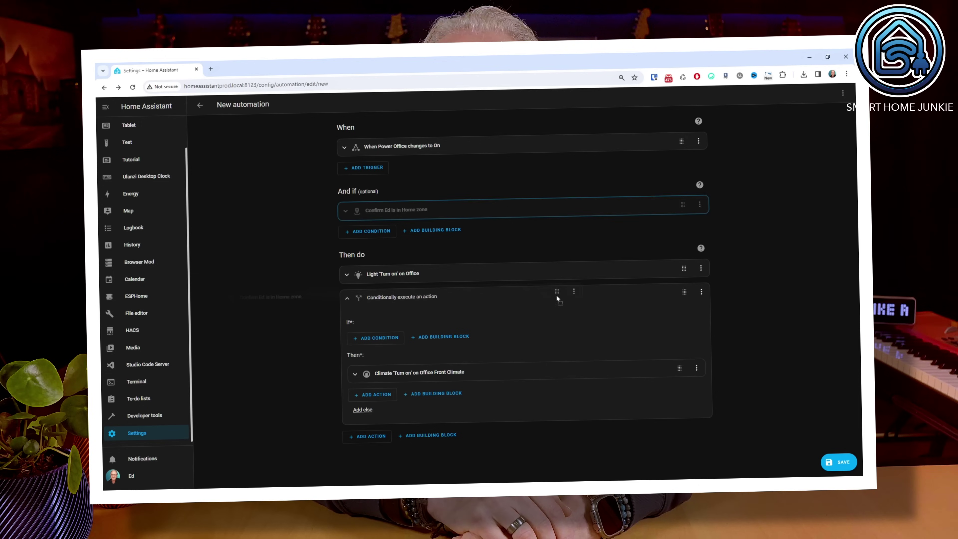
drag(638, 322, 638, 322)
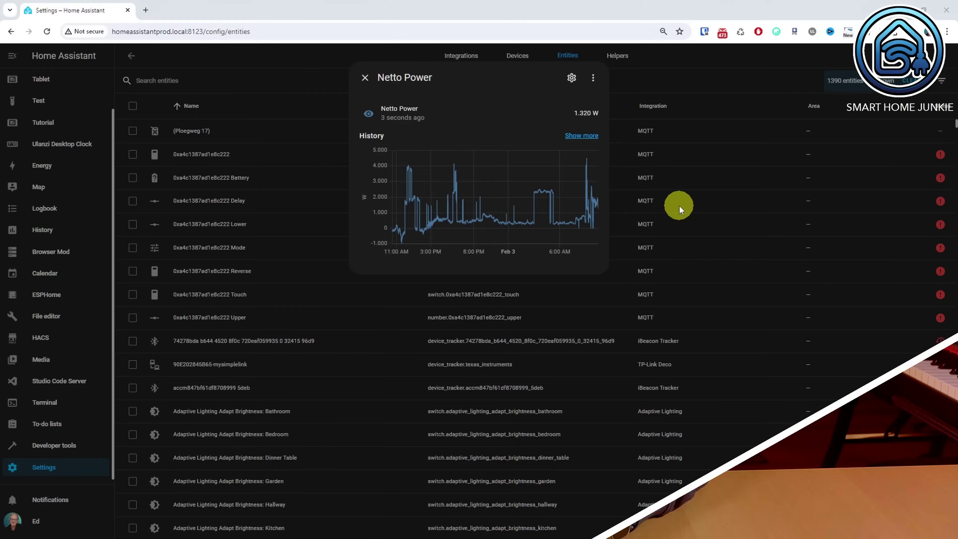
Step: Open the full Netto Power history and download it as history.csv
click(589, 139)
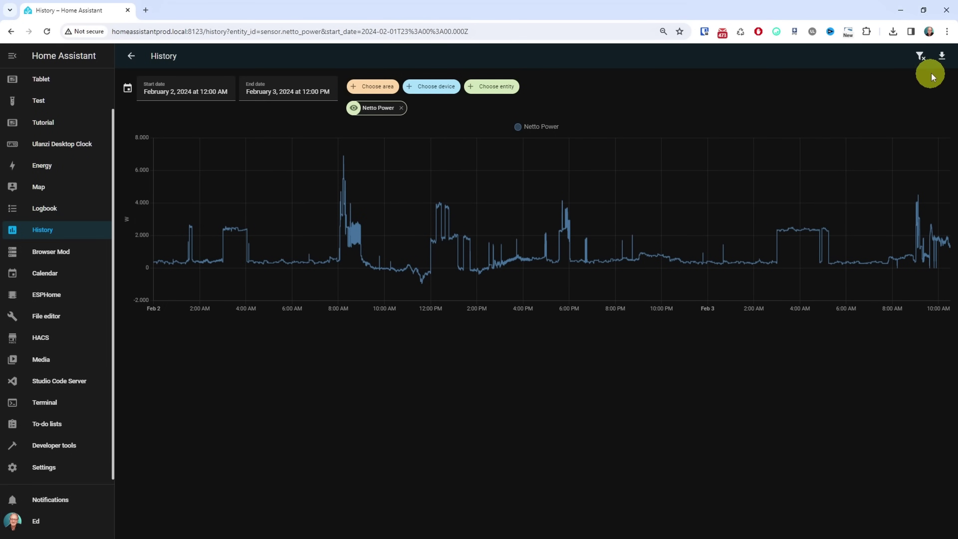
click(942, 56)
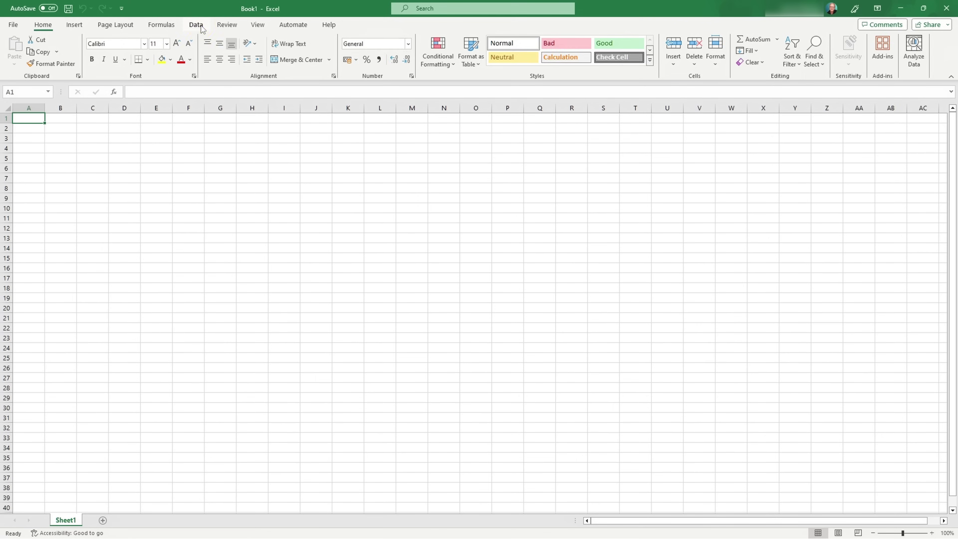
click(200, 25)
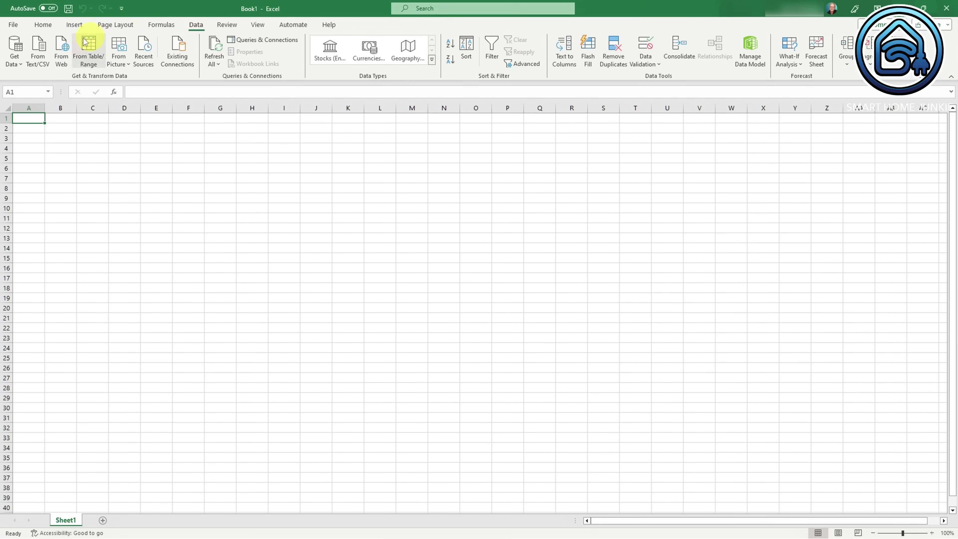
Step: Import history.csv from Downloads via From Text/CSV and load it into the workbook
click(38, 47)
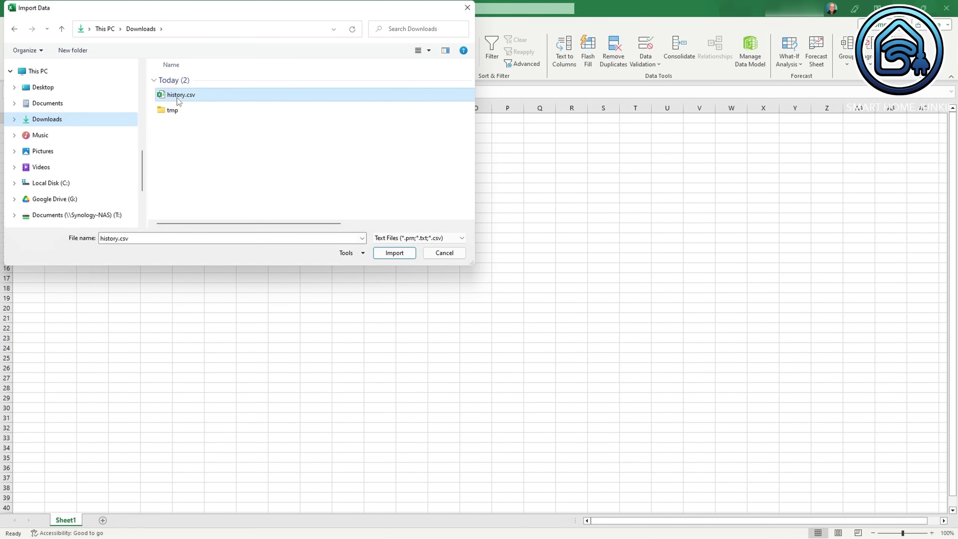
click(394, 253)
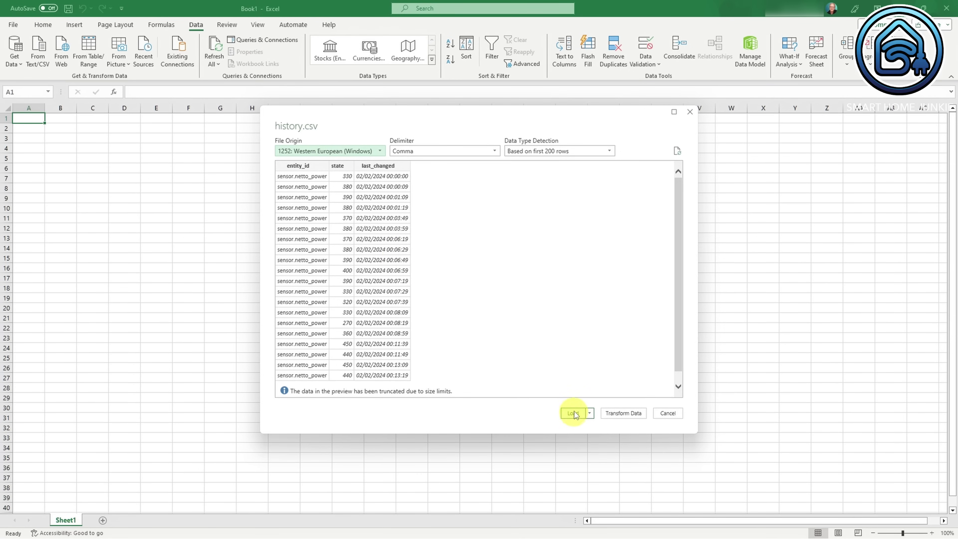
click(573, 413)
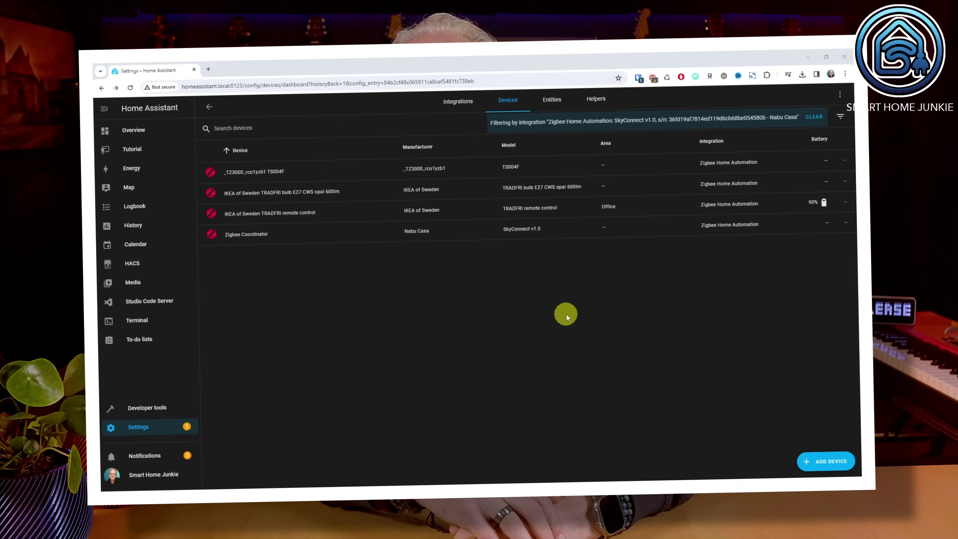
Step: Open the TRADFRI remote control's device page and view its firmware update details
click(292, 215)
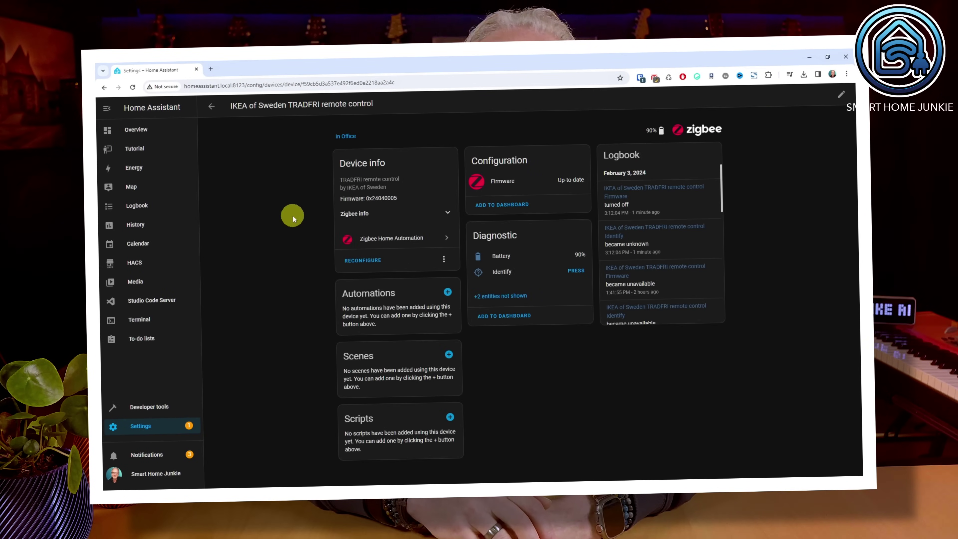
click(572, 183)
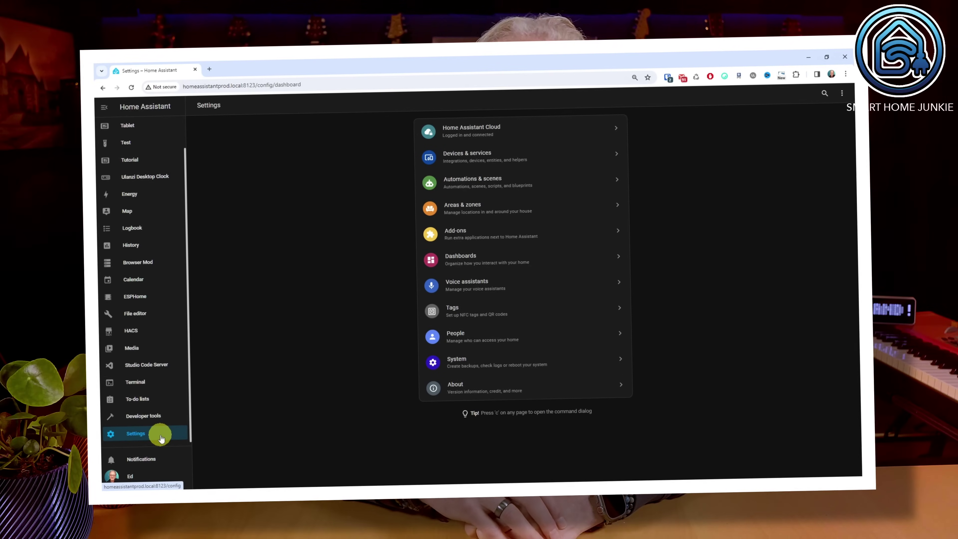
Step: In Voice assistants, list the 2 Assist devices and open the ESP32 S3 Box 3
click(494, 293)
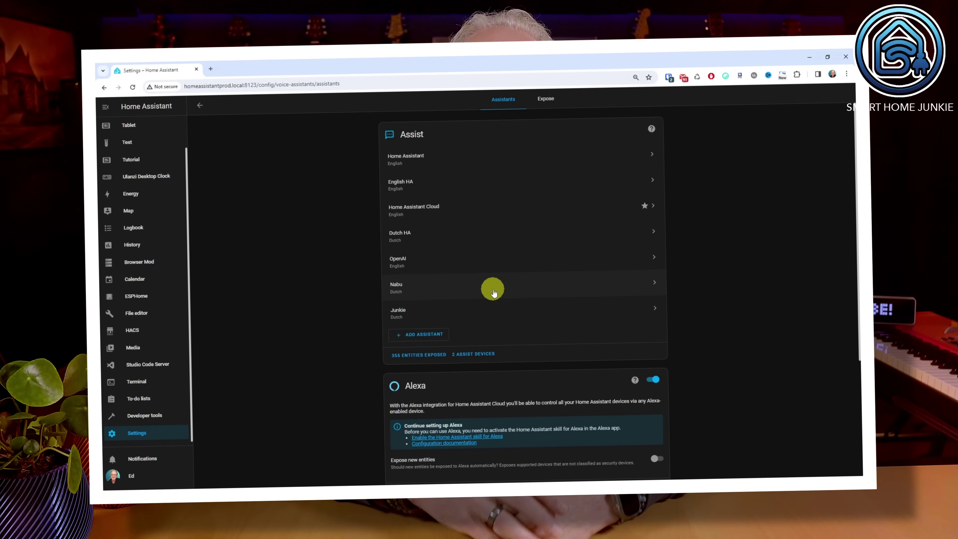
click(479, 355)
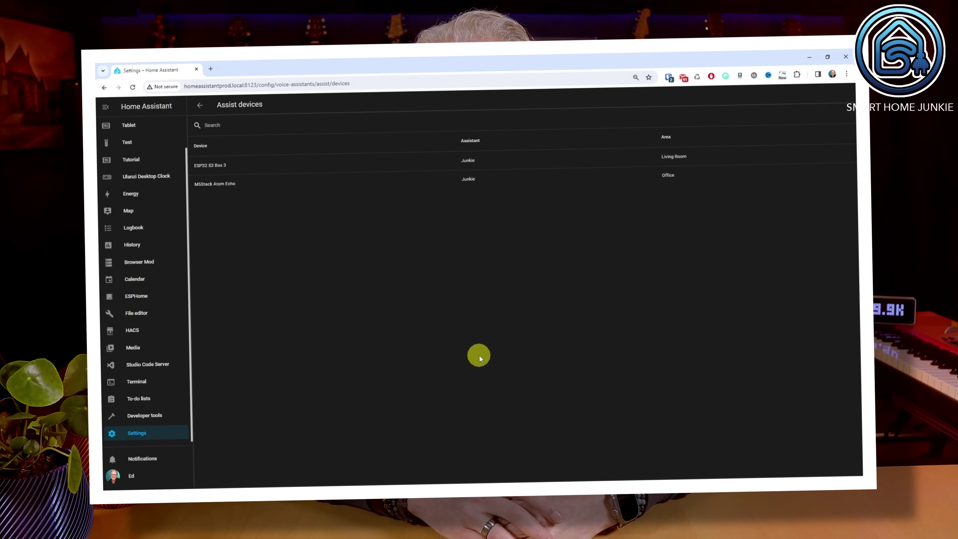
click(218, 166)
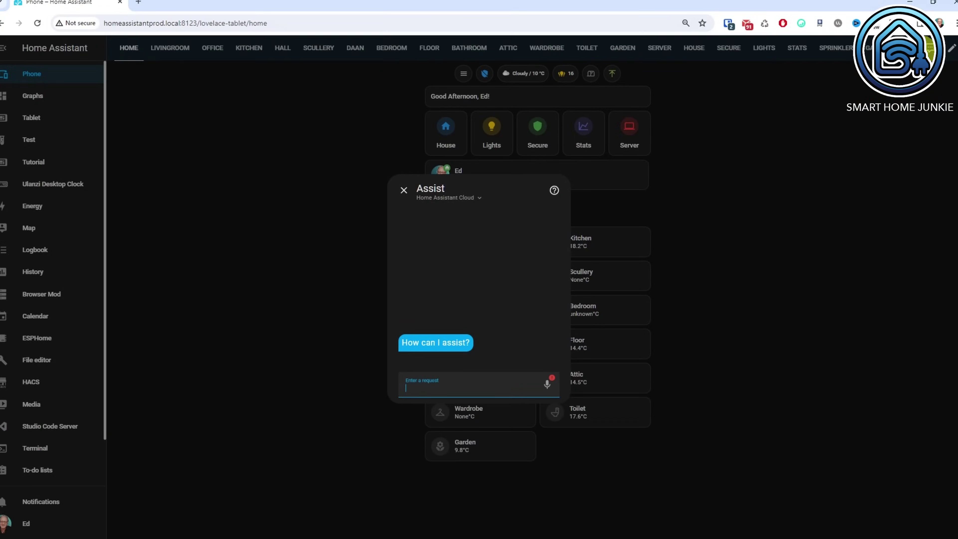
text(Turn)
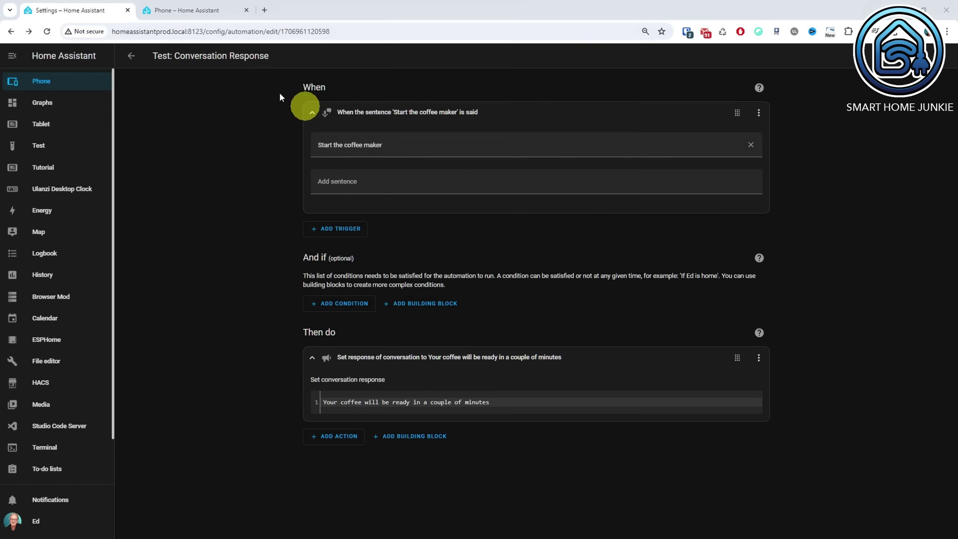
Step: Switch to the Phone dashboard and open the Assist conversation dialog
click(209, 11)
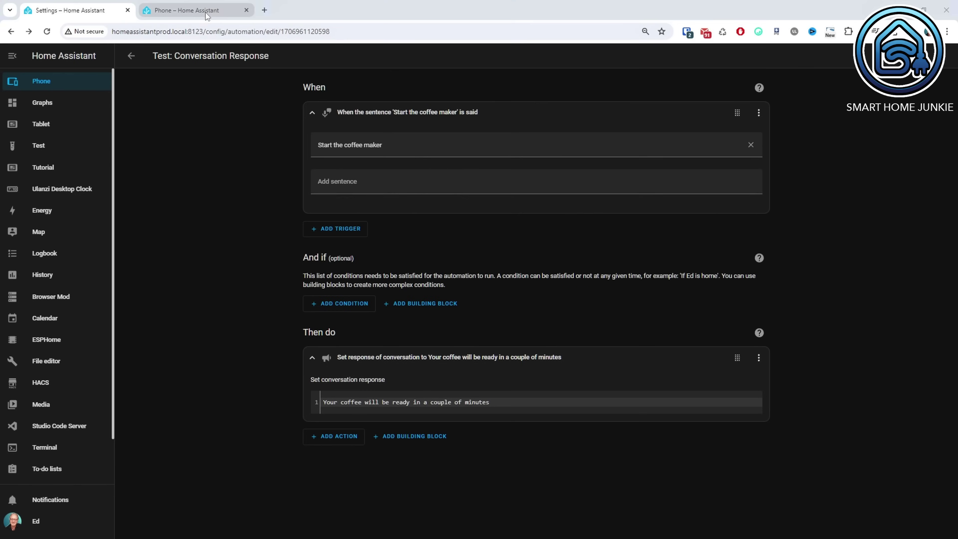
click(912, 56)
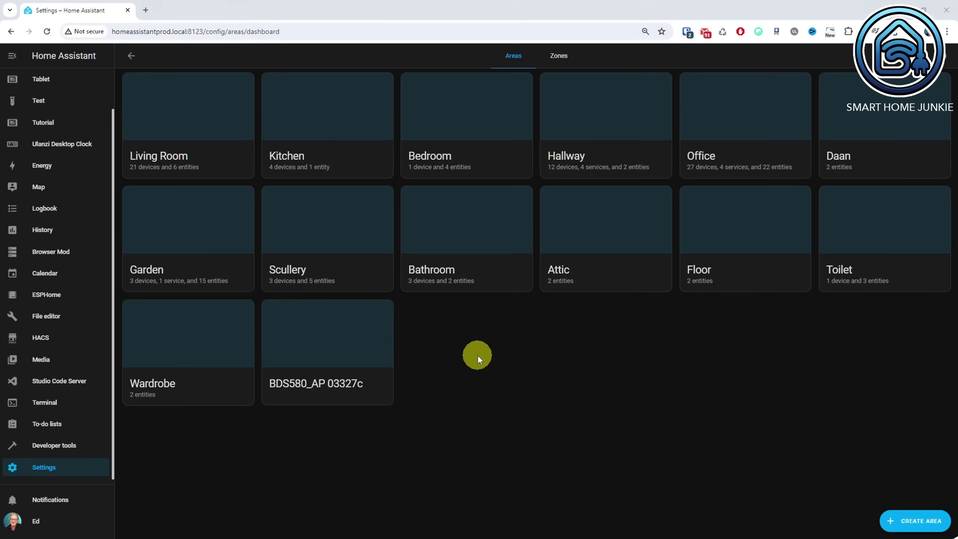
Step: Set the Kitchen area's icon to mdi:chef-hat, save it, and return to Areas
click(335, 135)
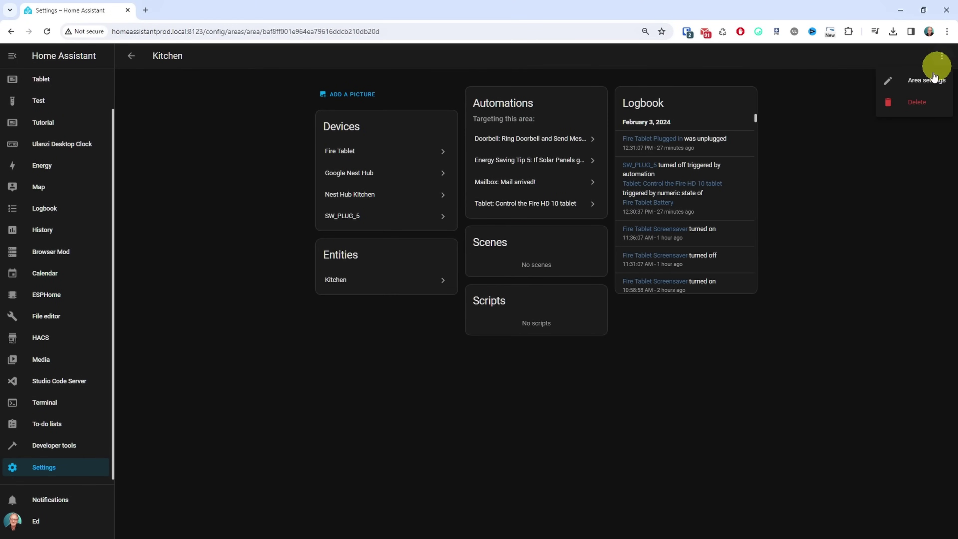
click(927, 81)
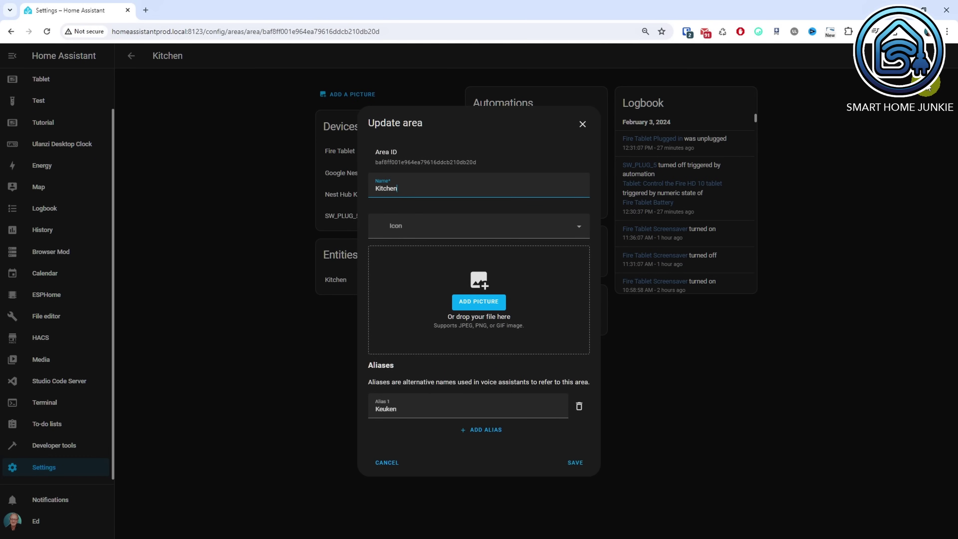
click(545, 231)
text(chef-hat)
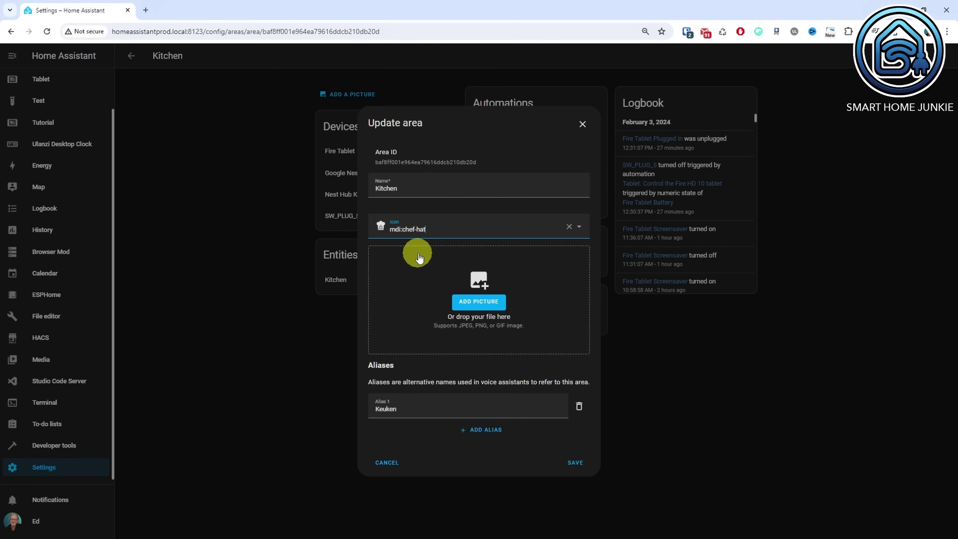
click(571, 463)
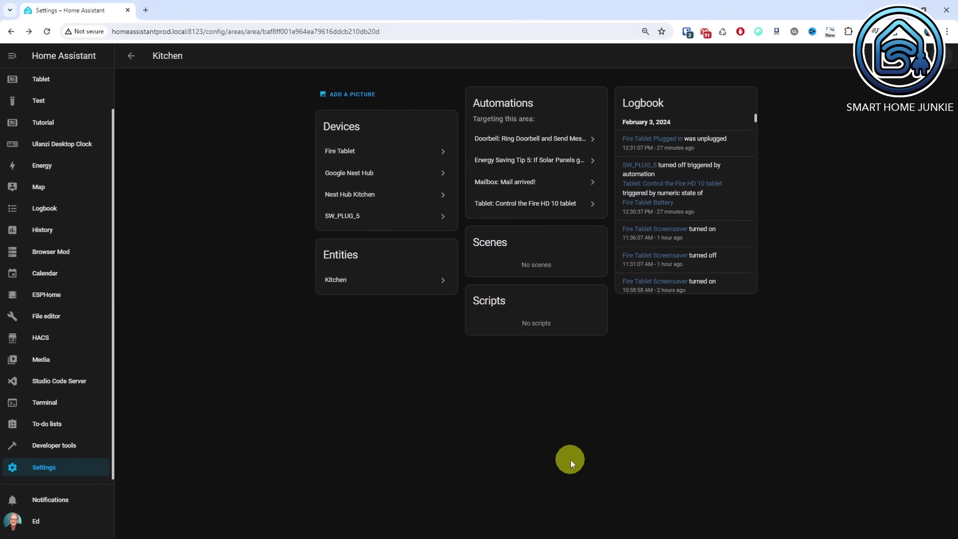
click(131, 56)
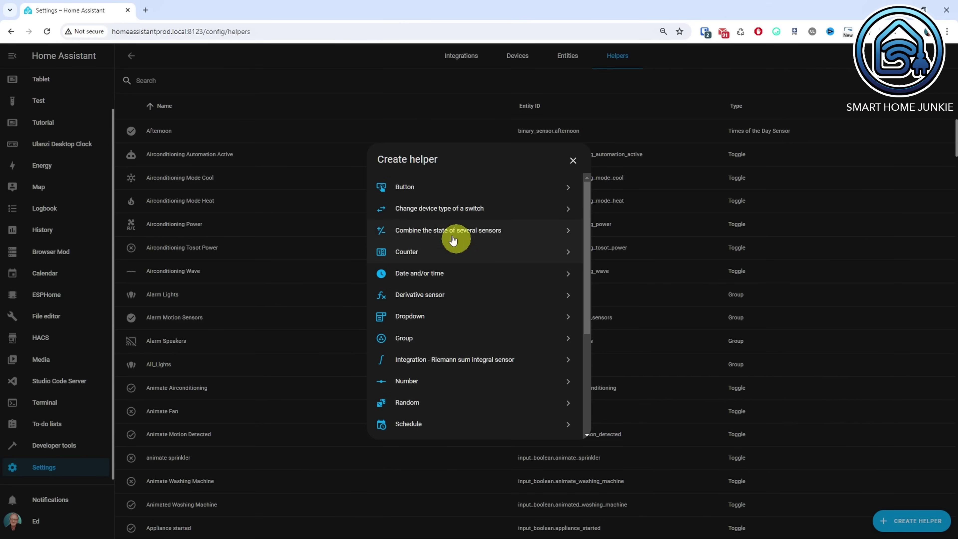
Step: Start creating a 'Change device type of a switch' helper
click(443, 209)
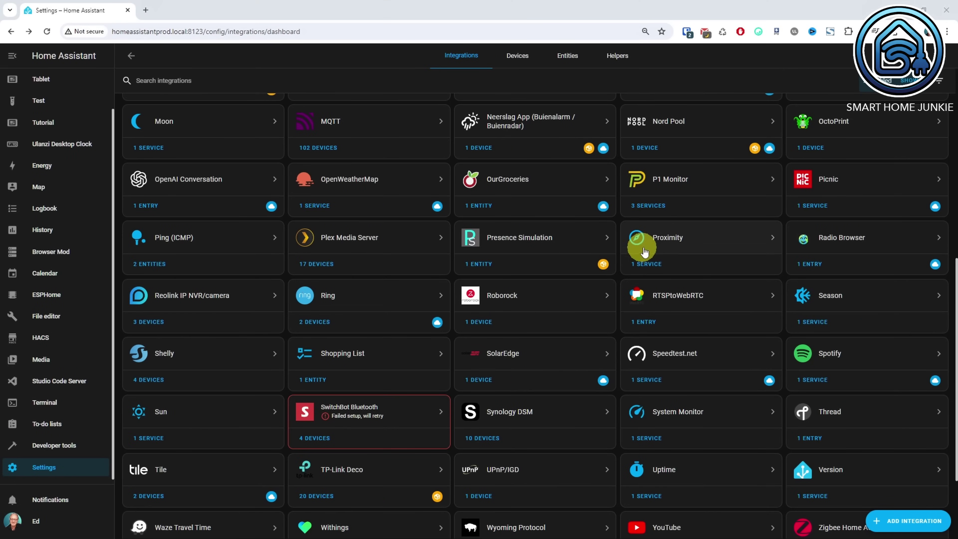
Step: Open the Proximity integration's Home device page
click(672, 241)
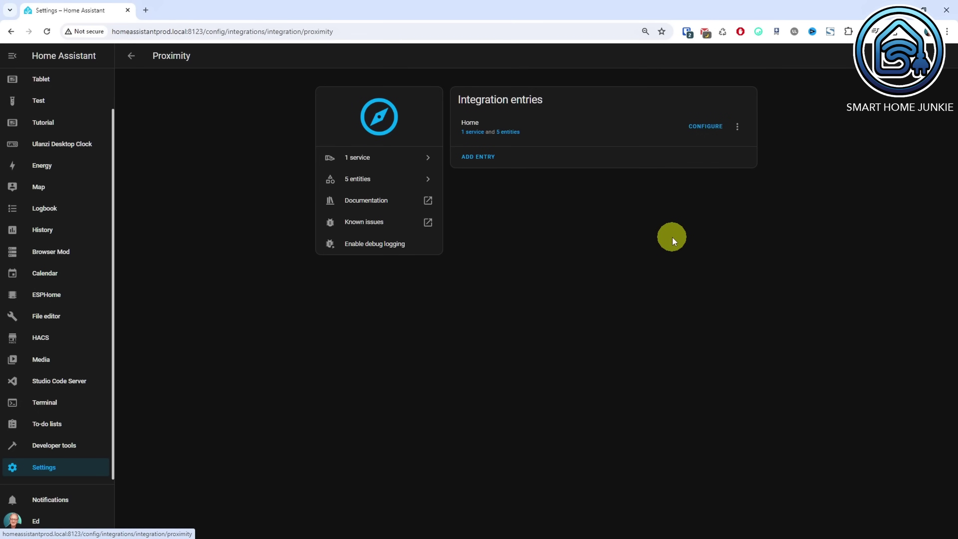
click(476, 132)
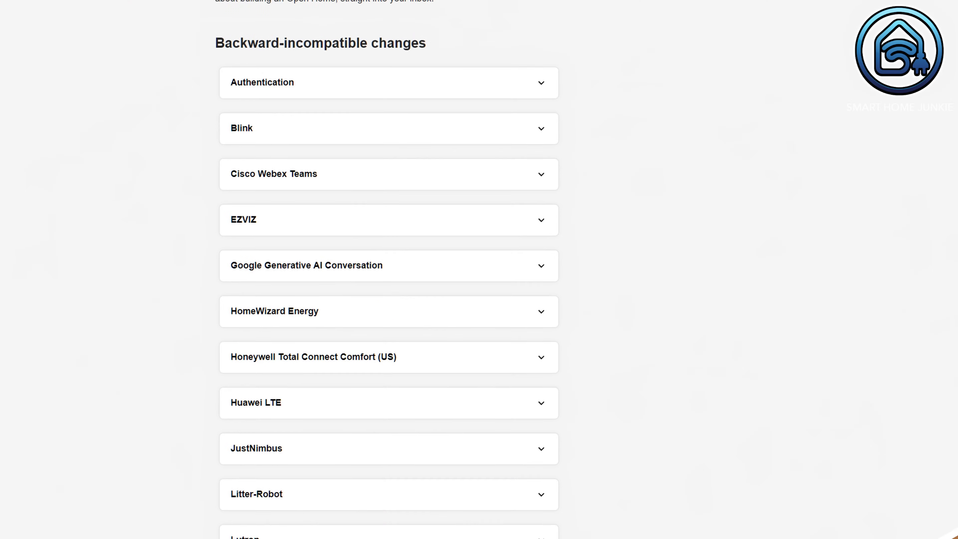
scroll(388, 269, down, 5)
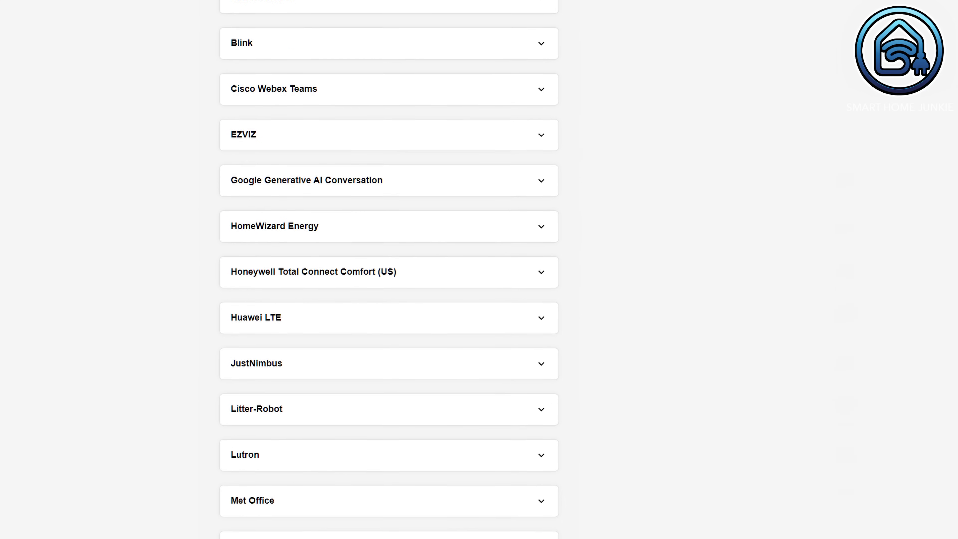
scroll(388, 270, down, 8)
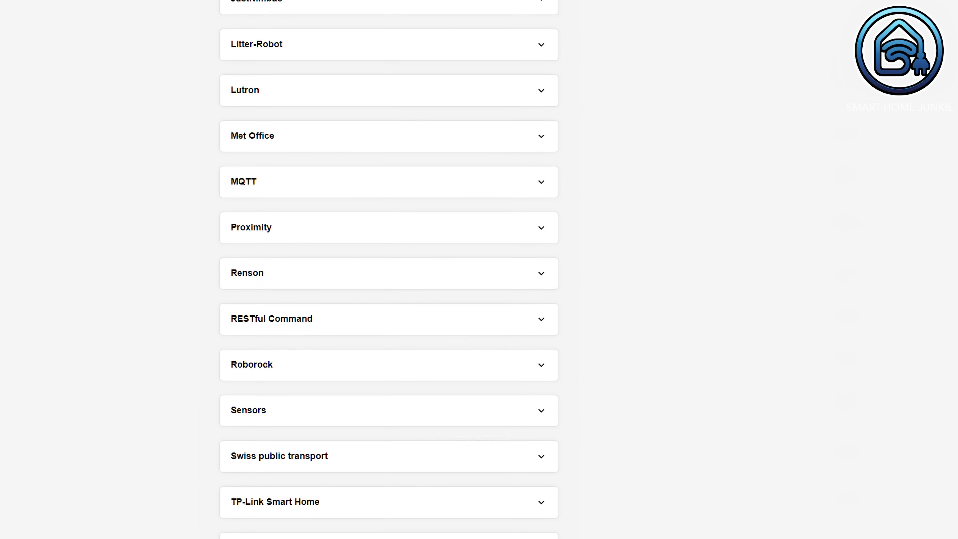